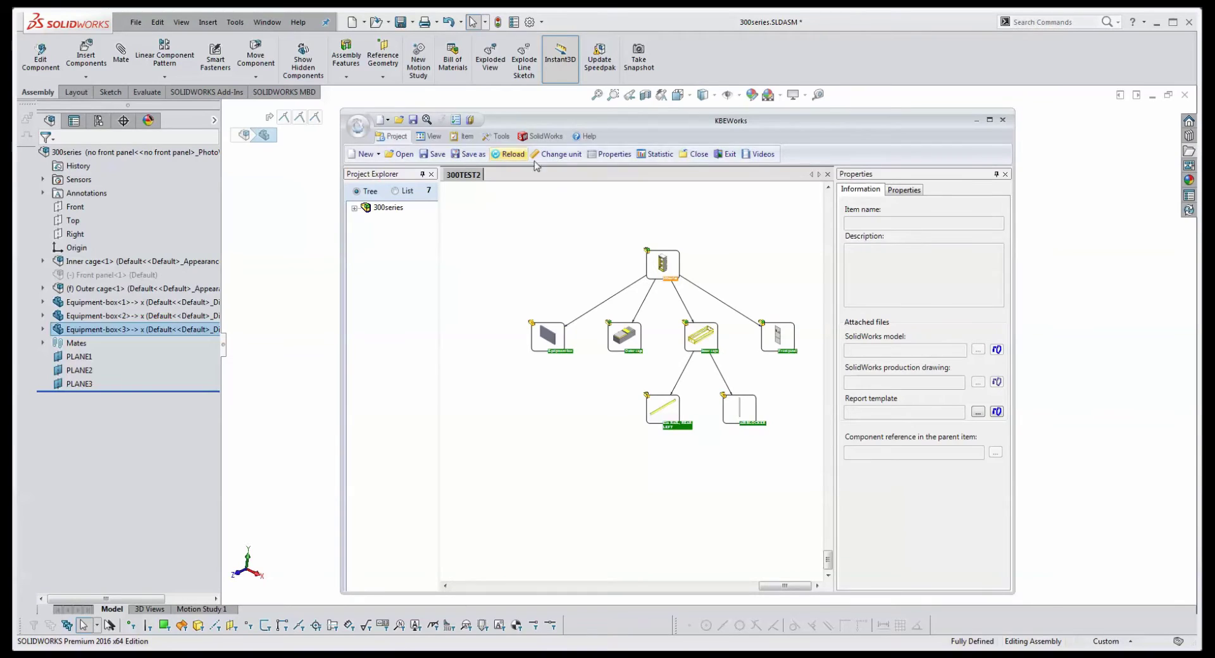
Step: Close the 300TEST2 project, leaving the empty KBEWorks start screen
left_click(827, 175)
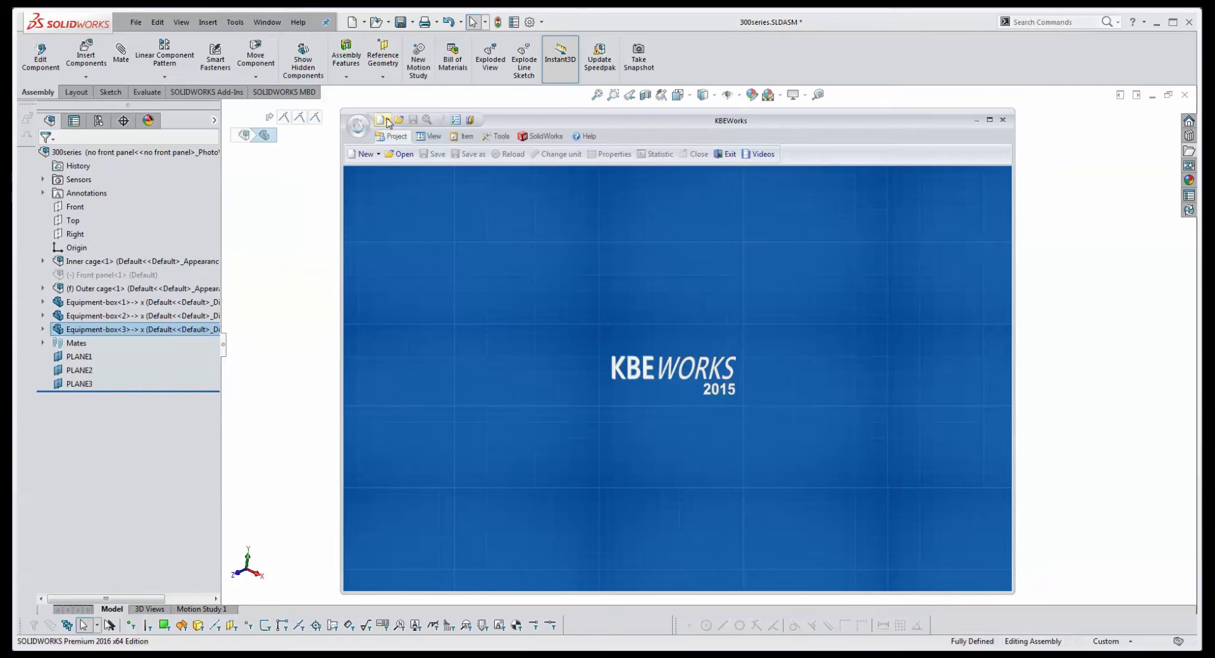
Step: Start a new wizard project based on the open 300series SolidWorks assembly
left_click(387, 120)
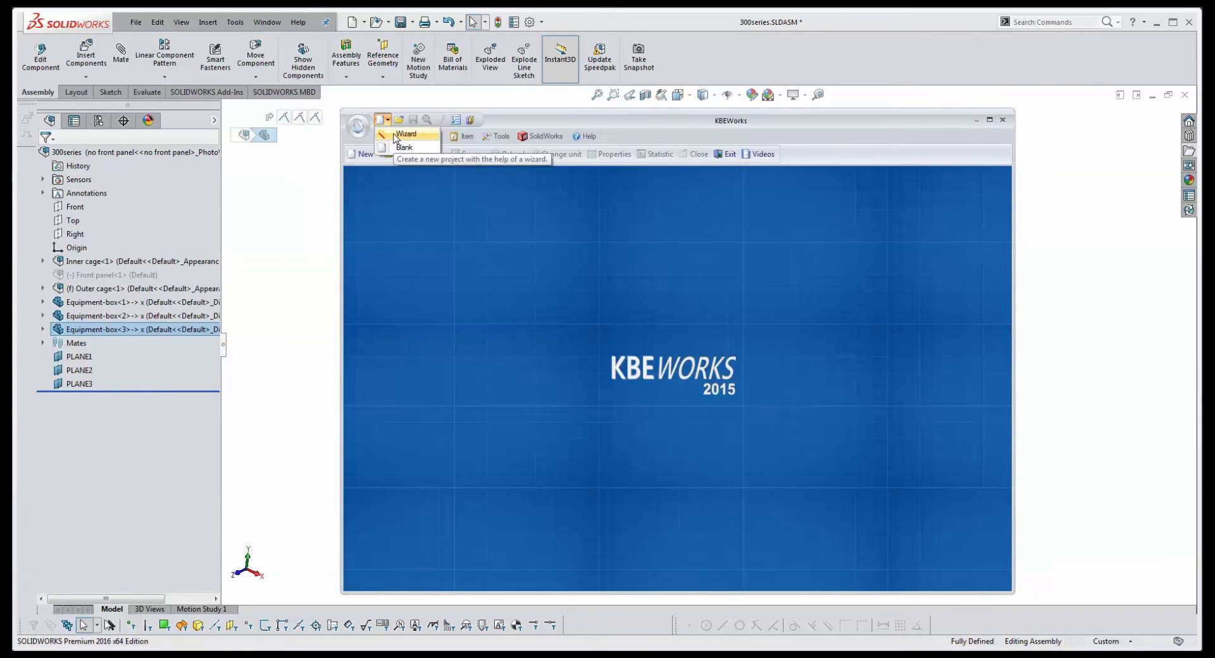
left_click(405, 135)
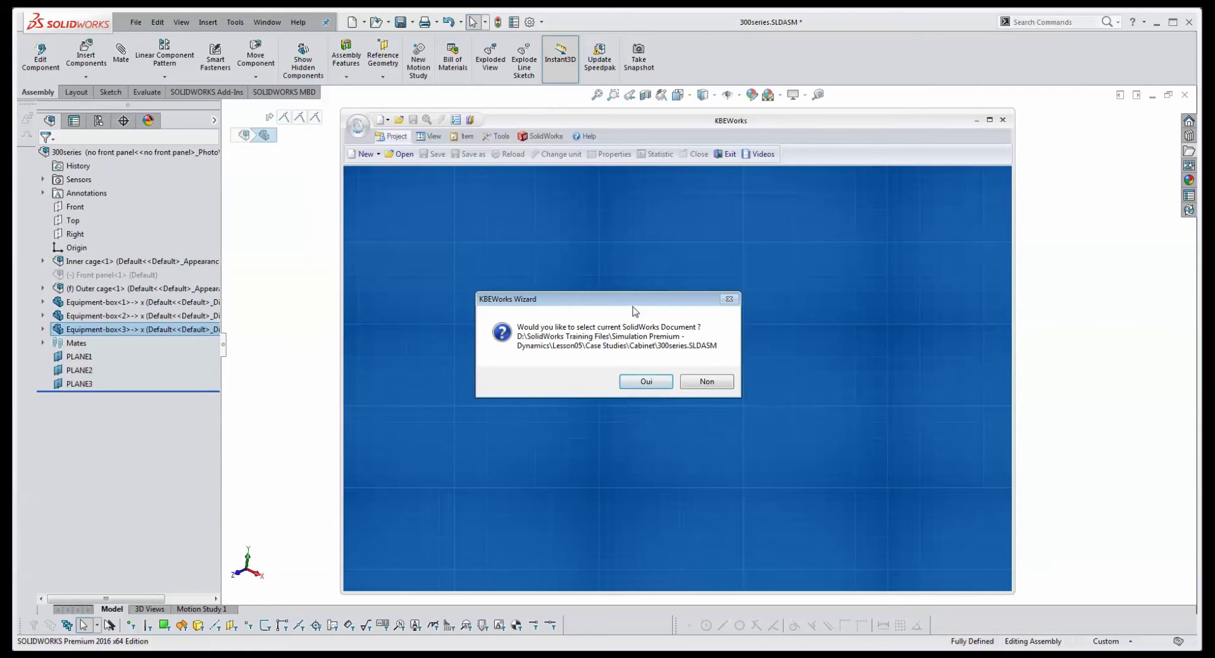
left_click(646, 382)
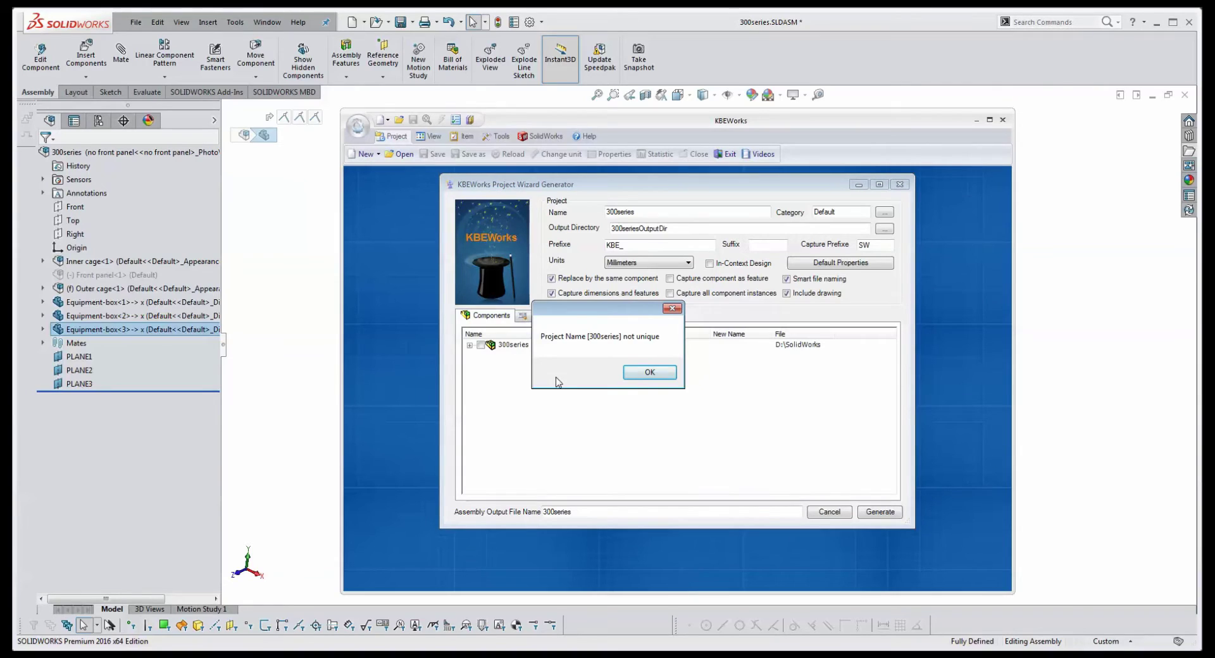
Step: Rename the project to 300TEST3 and disable capturing dimensions and features
left_click(641, 375)
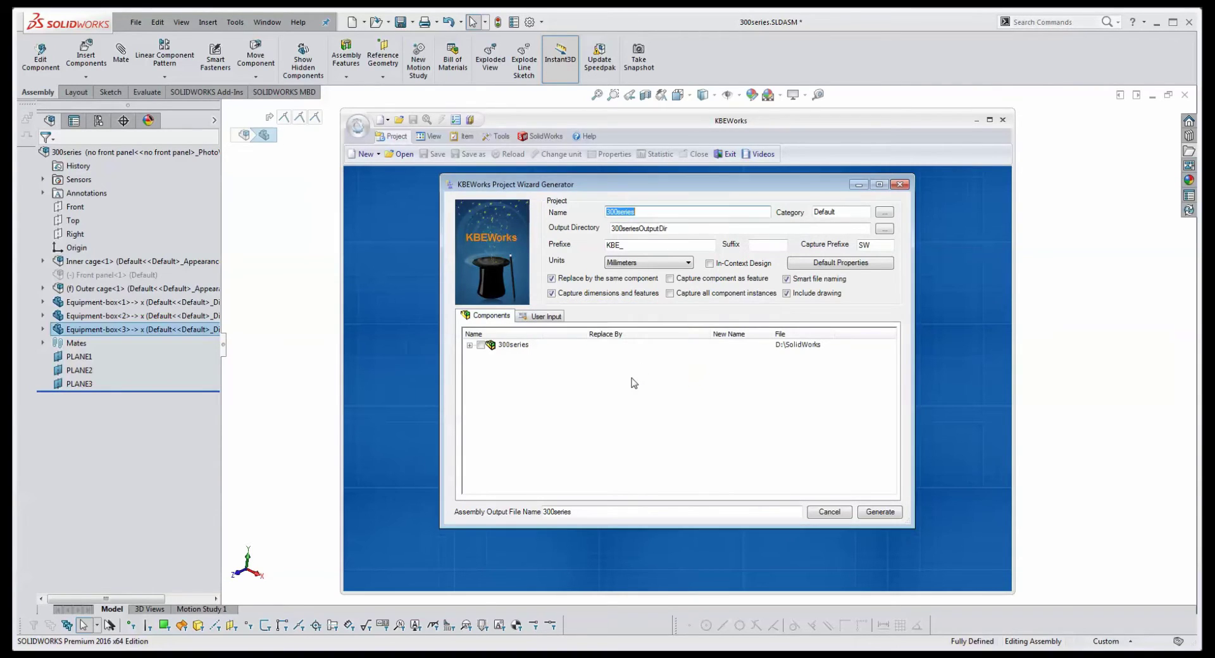
left_click(659, 215)
type("EST3")
left_click(552, 295)
Step: Include 300series, Equipment-box-3, Outer cage-1 and Inner cage-1 in the project
left_click(480, 345)
left_click(470, 345)
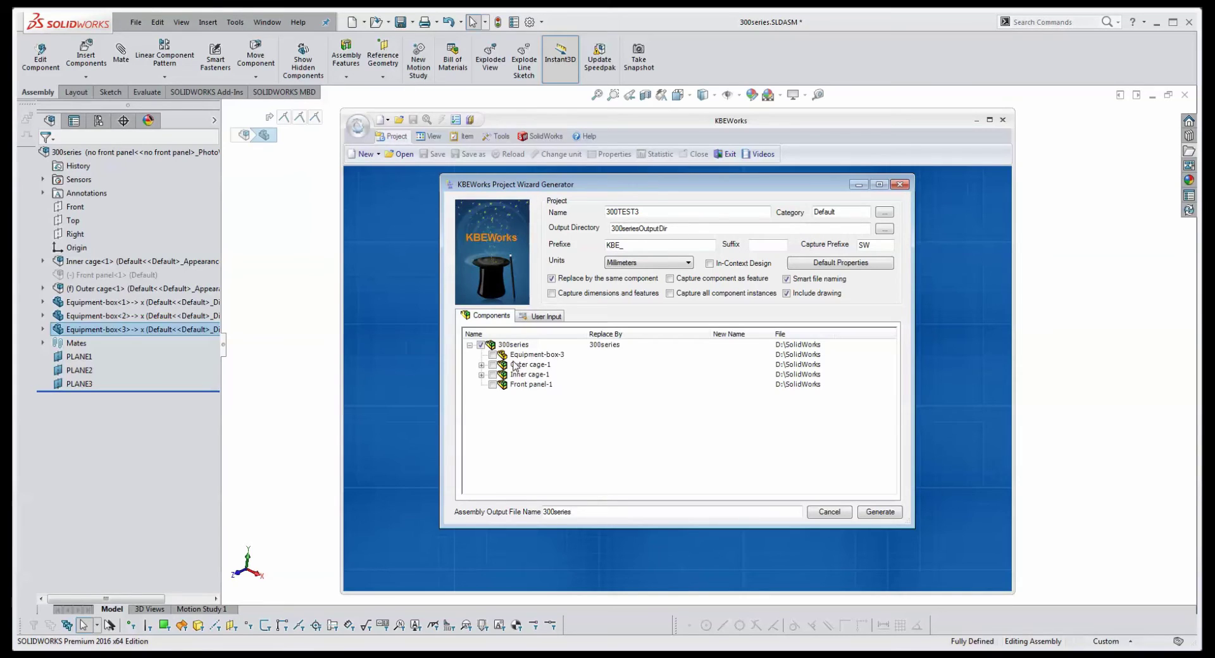
left_click(493, 355)
left_click(493, 366)
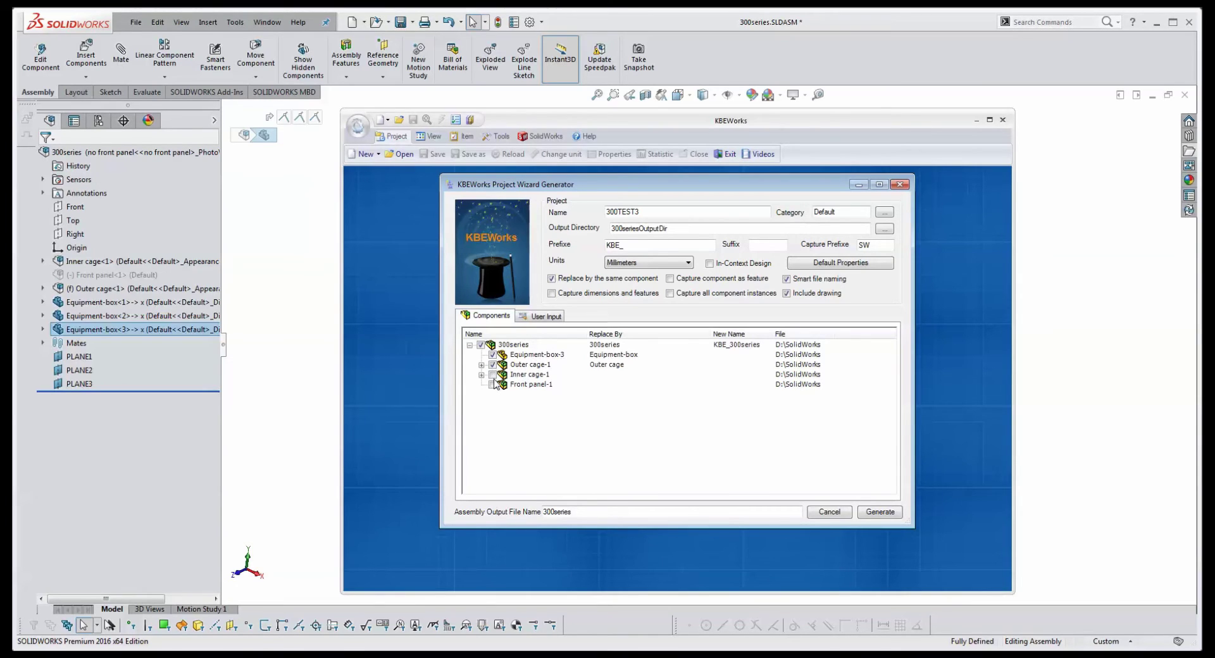
left_click(492, 375)
Step: Add EIA RAIL FRONT, AIR BLOCKER-1 and Front panel-1, then generate the project
left_click(481, 375)
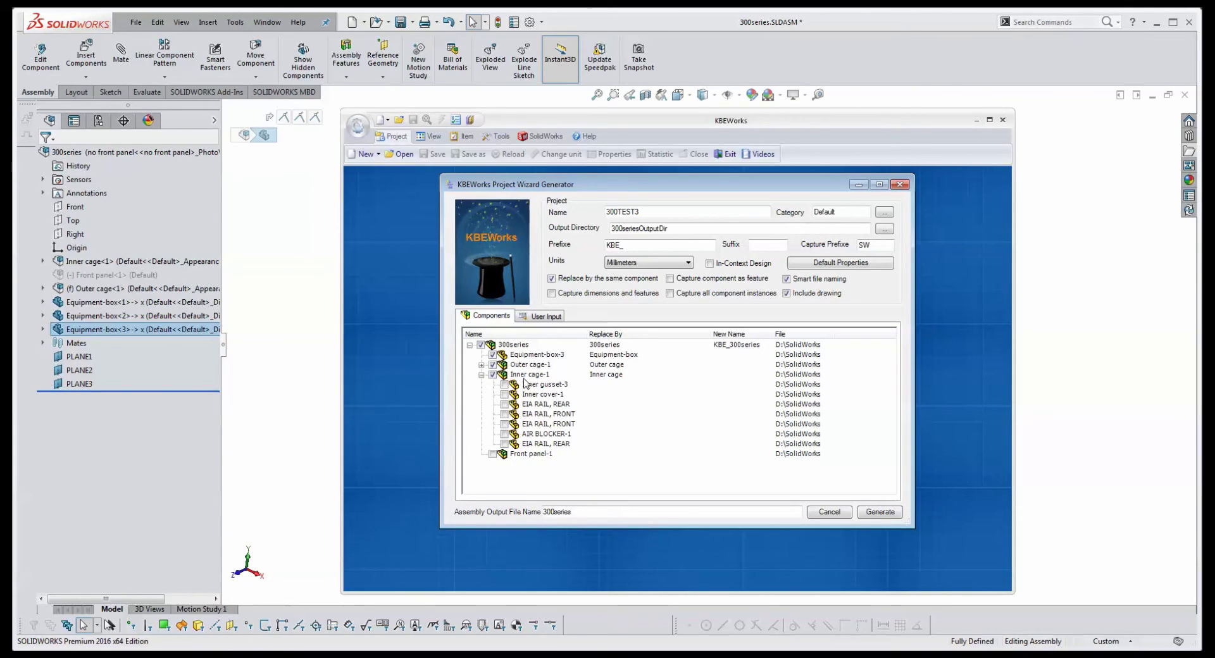
left_click(506, 415)
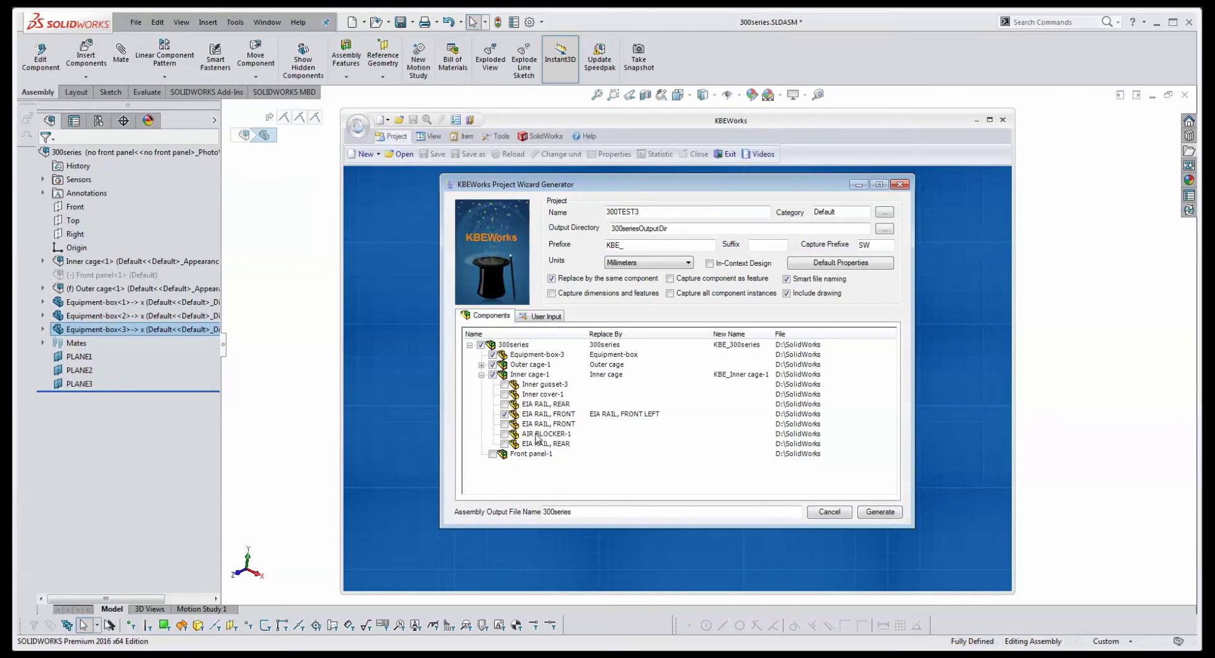
left_click(504, 434)
left_click(493, 454)
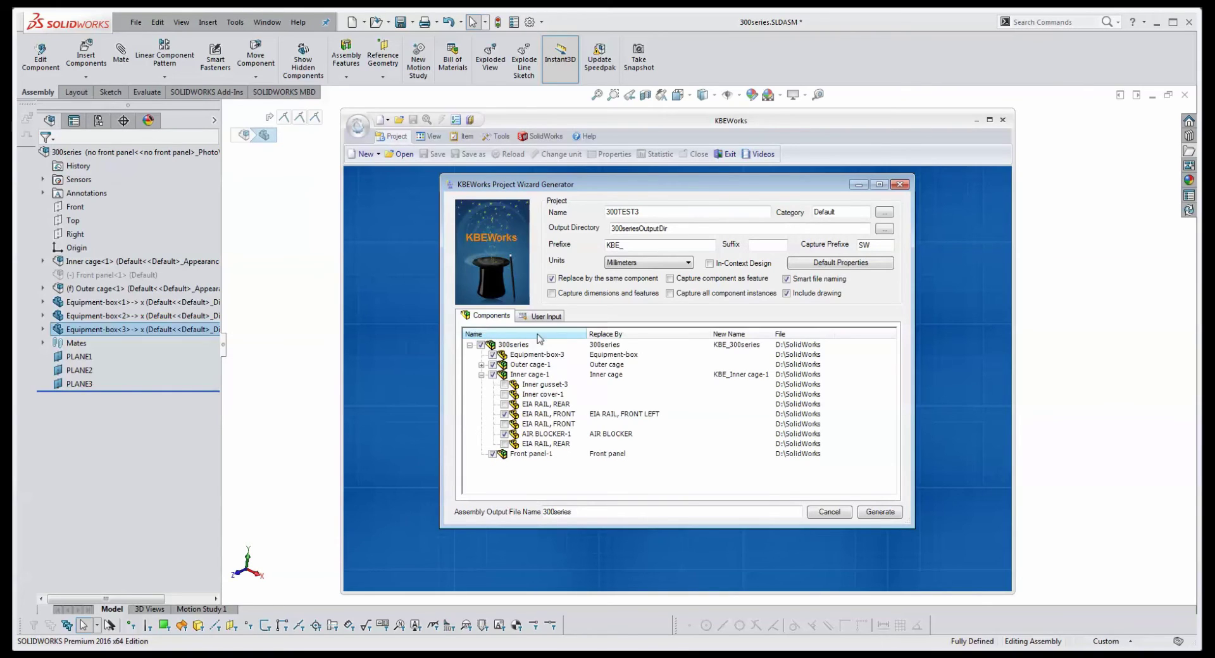
left_click(878, 512)
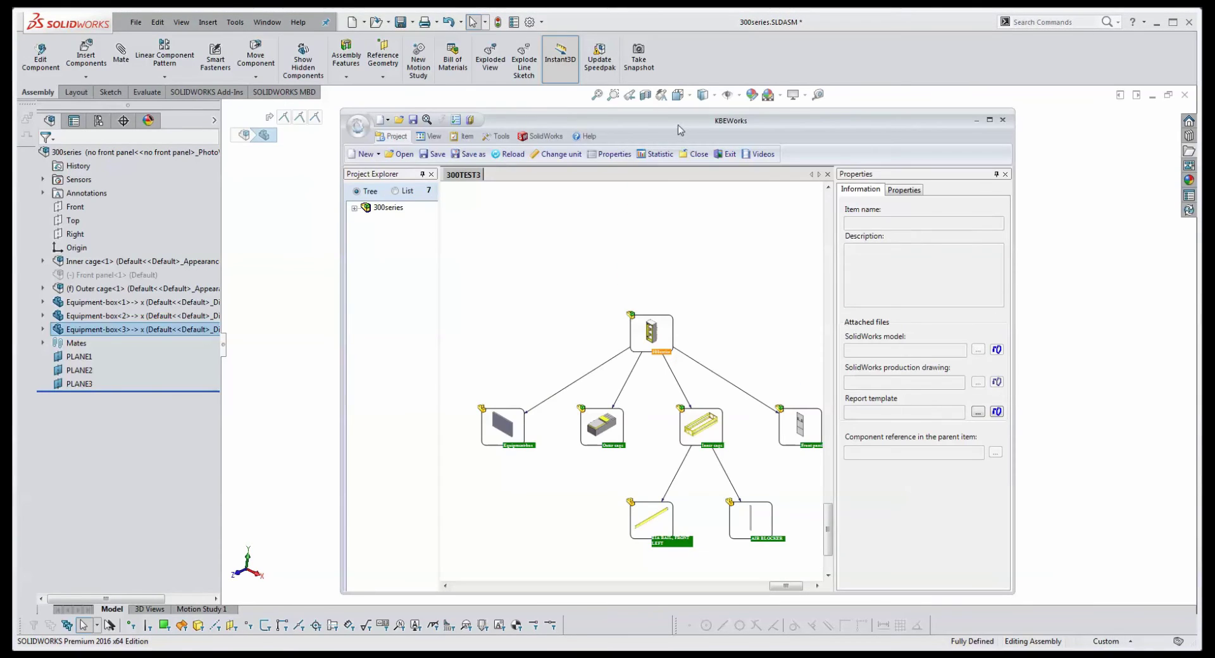
Step: Maximize KBEWorks and zoom and pan the 300TEST3 graph to fill the canvas
double_click(678, 124)
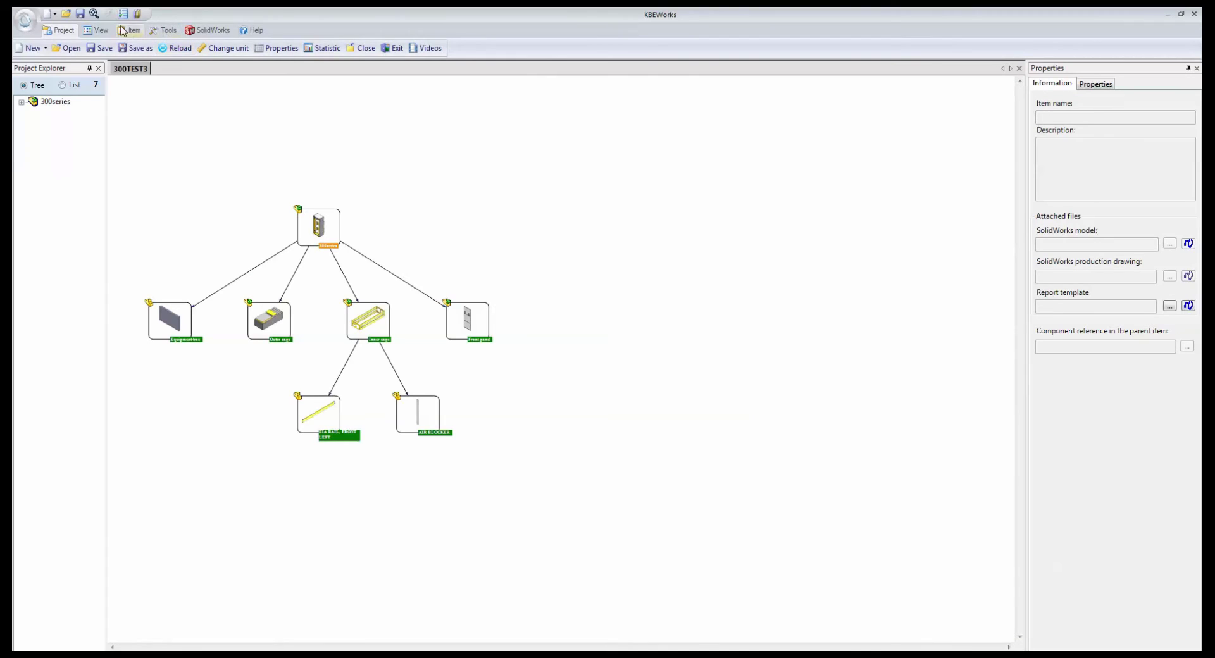
left_click(97, 30)
left_click(158, 48)
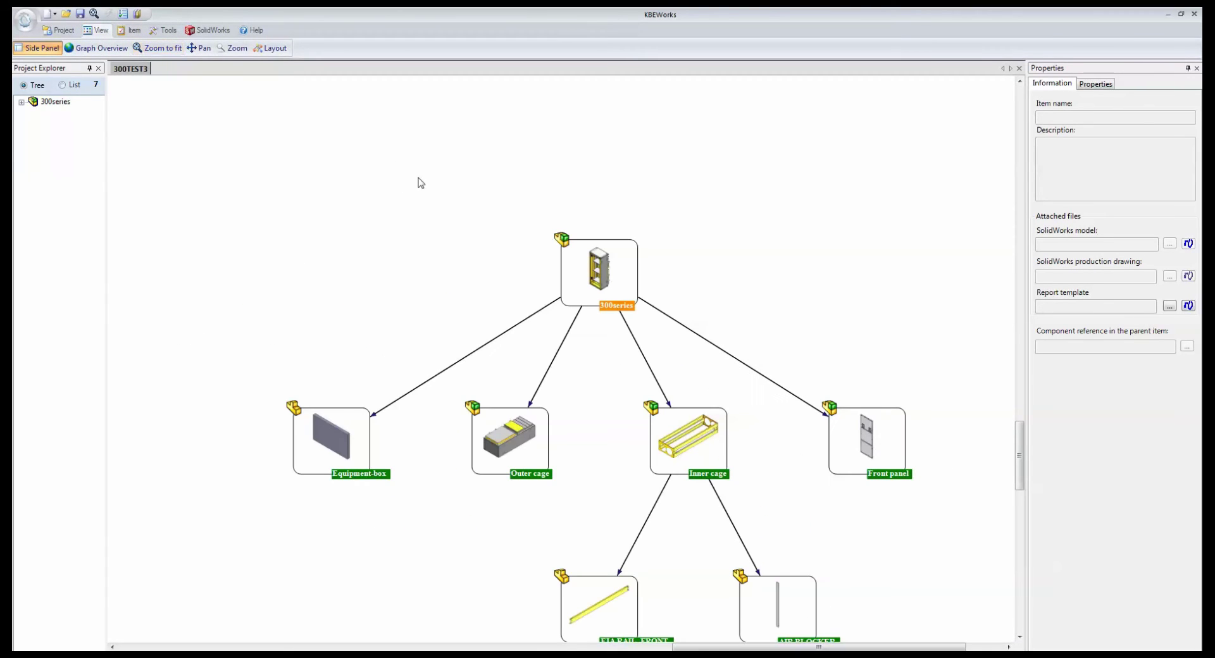
left_click_drag(627, 397, 557, 291)
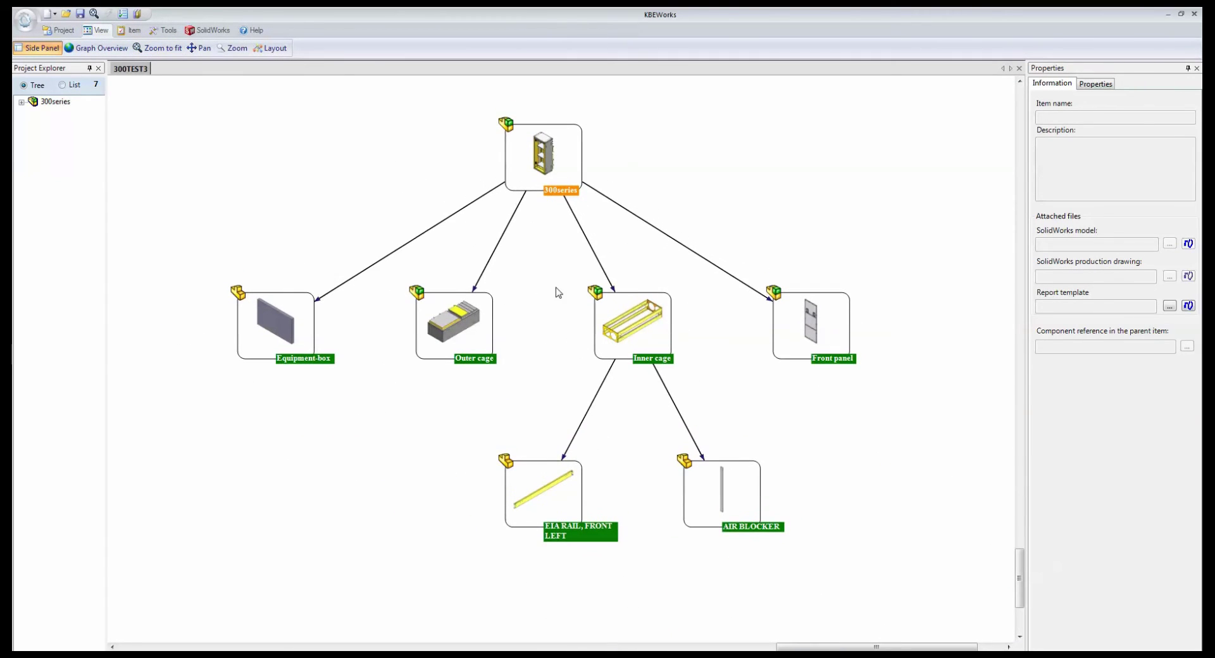